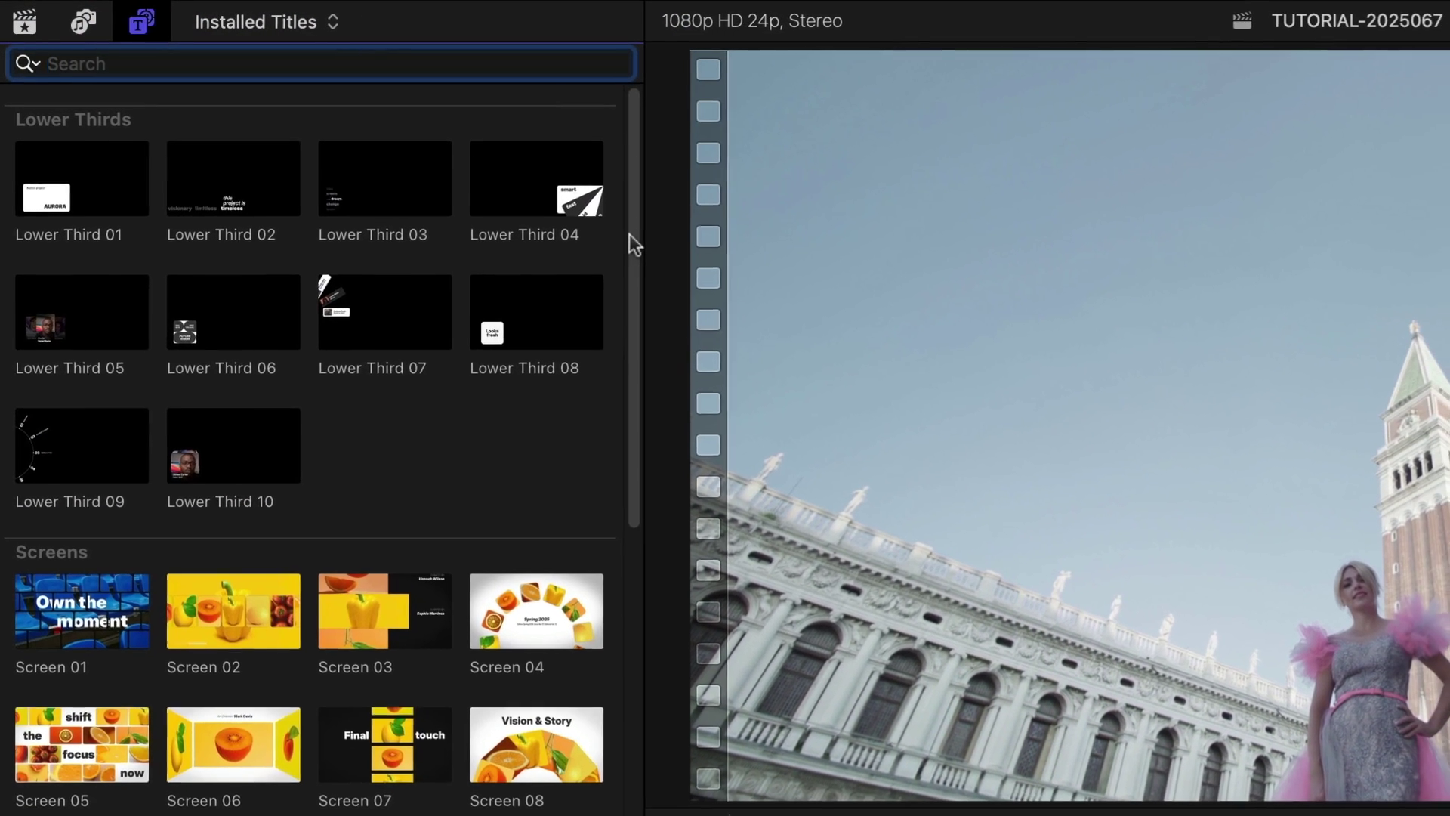
pyautogui.scroll(-10, 622, 271)
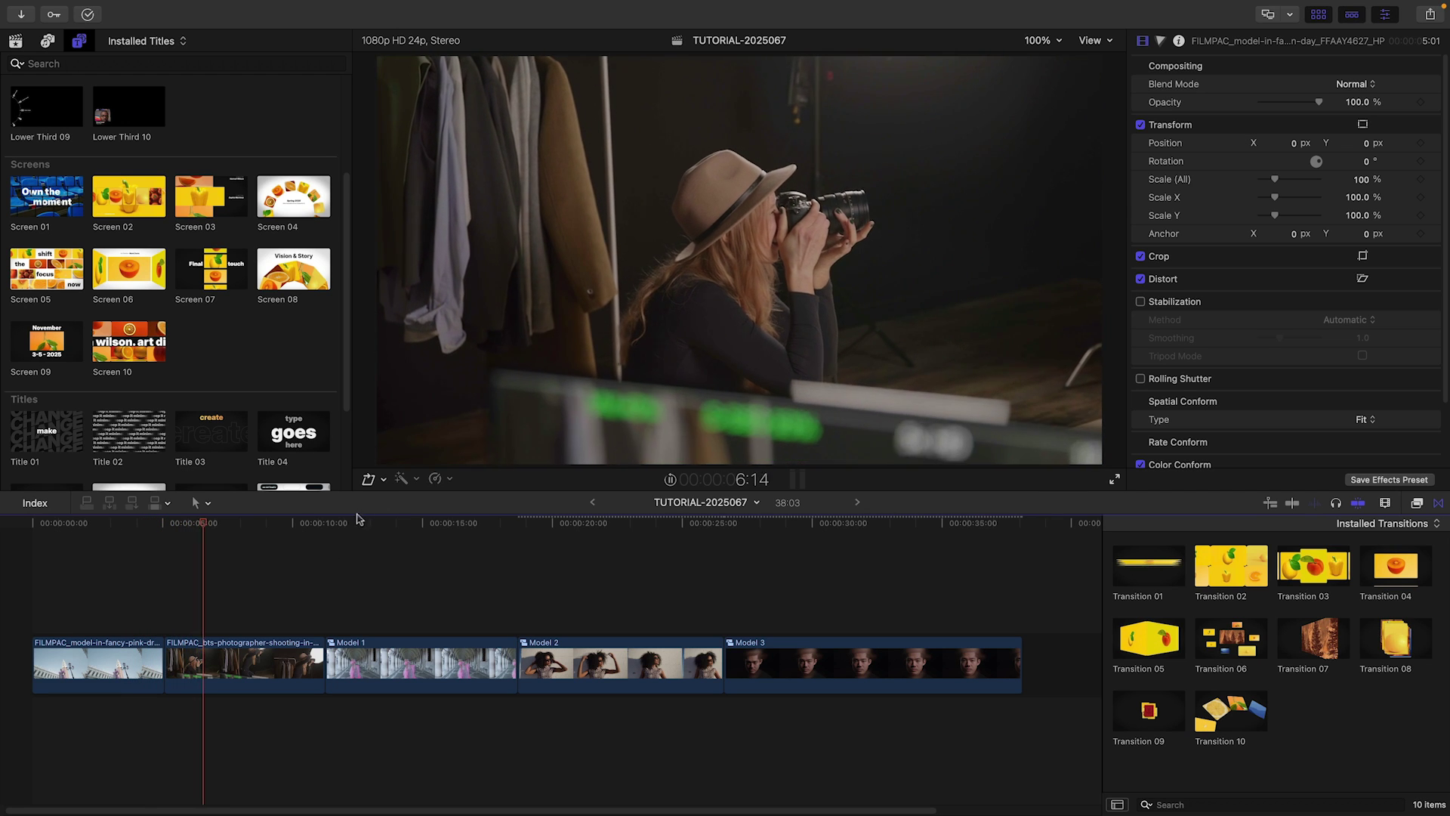
# Place Screen 03 at the timeline start, fill Media 5 with Photographer 2, and lower Media 2
pyautogui.click(361, 523)
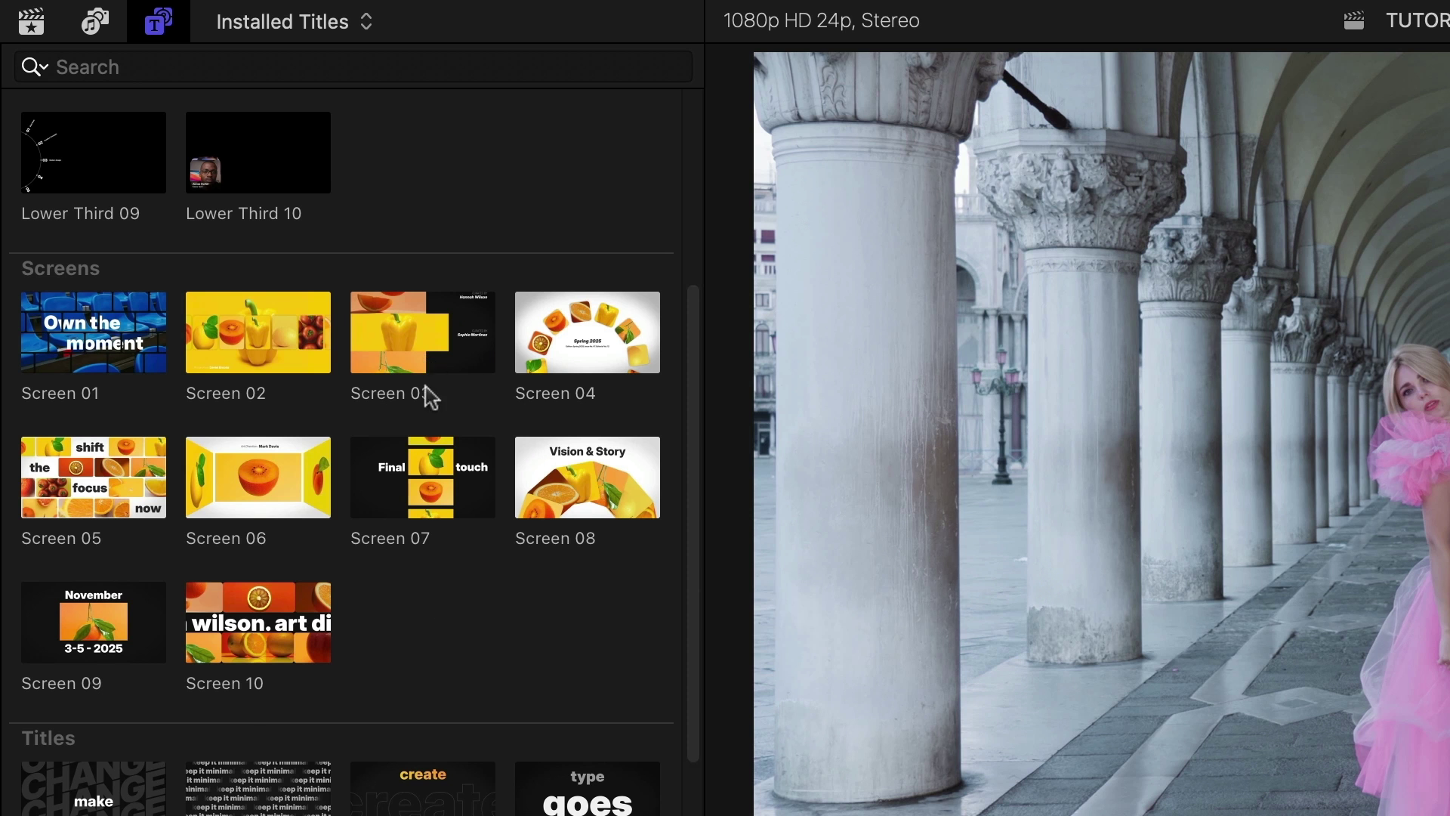
pyautogui.moveTo(429, 394); pyautogui.dragTo(21, 658)
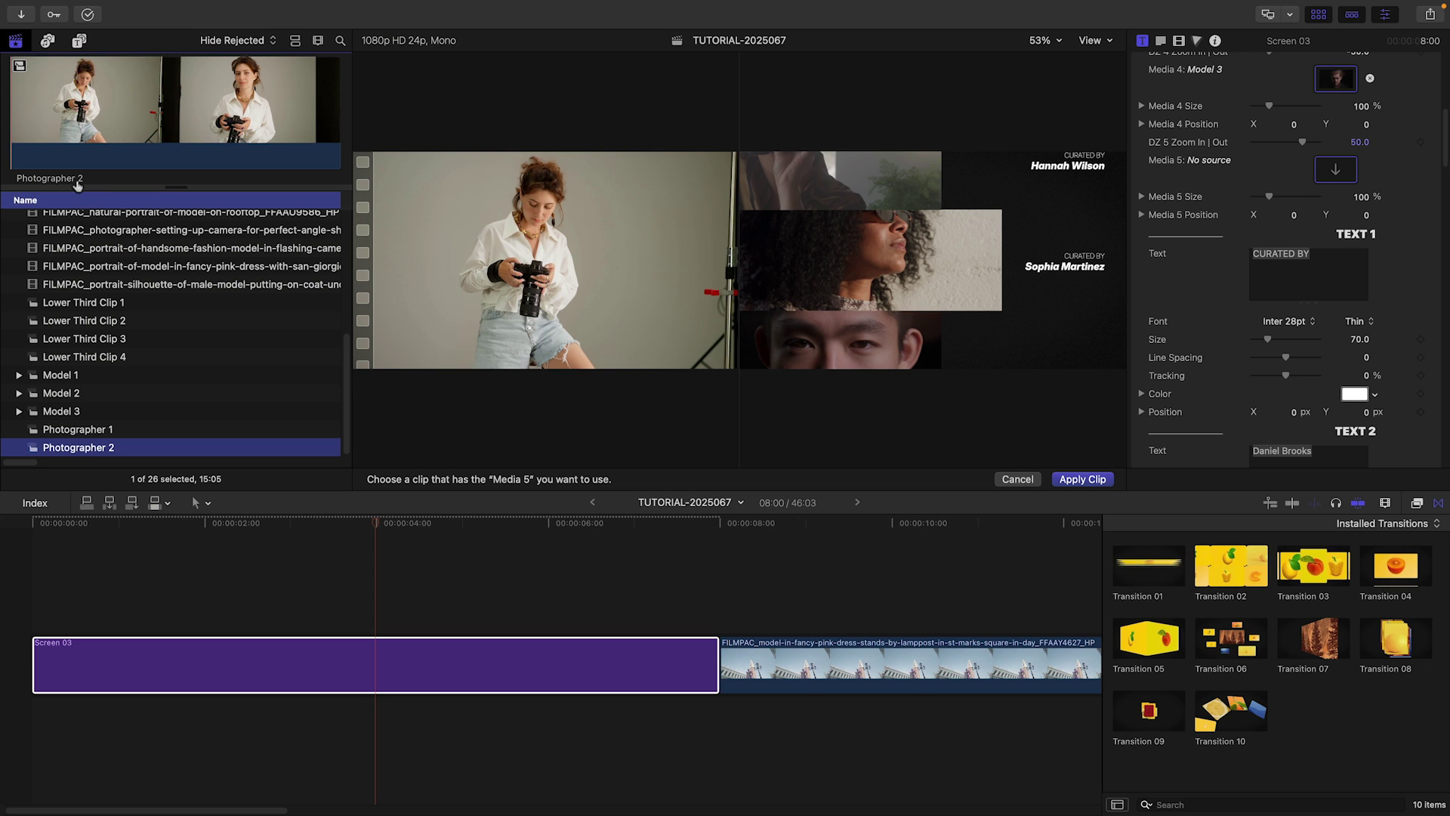
pyautogui.click(1083, 478)
pyautogui.press('space')
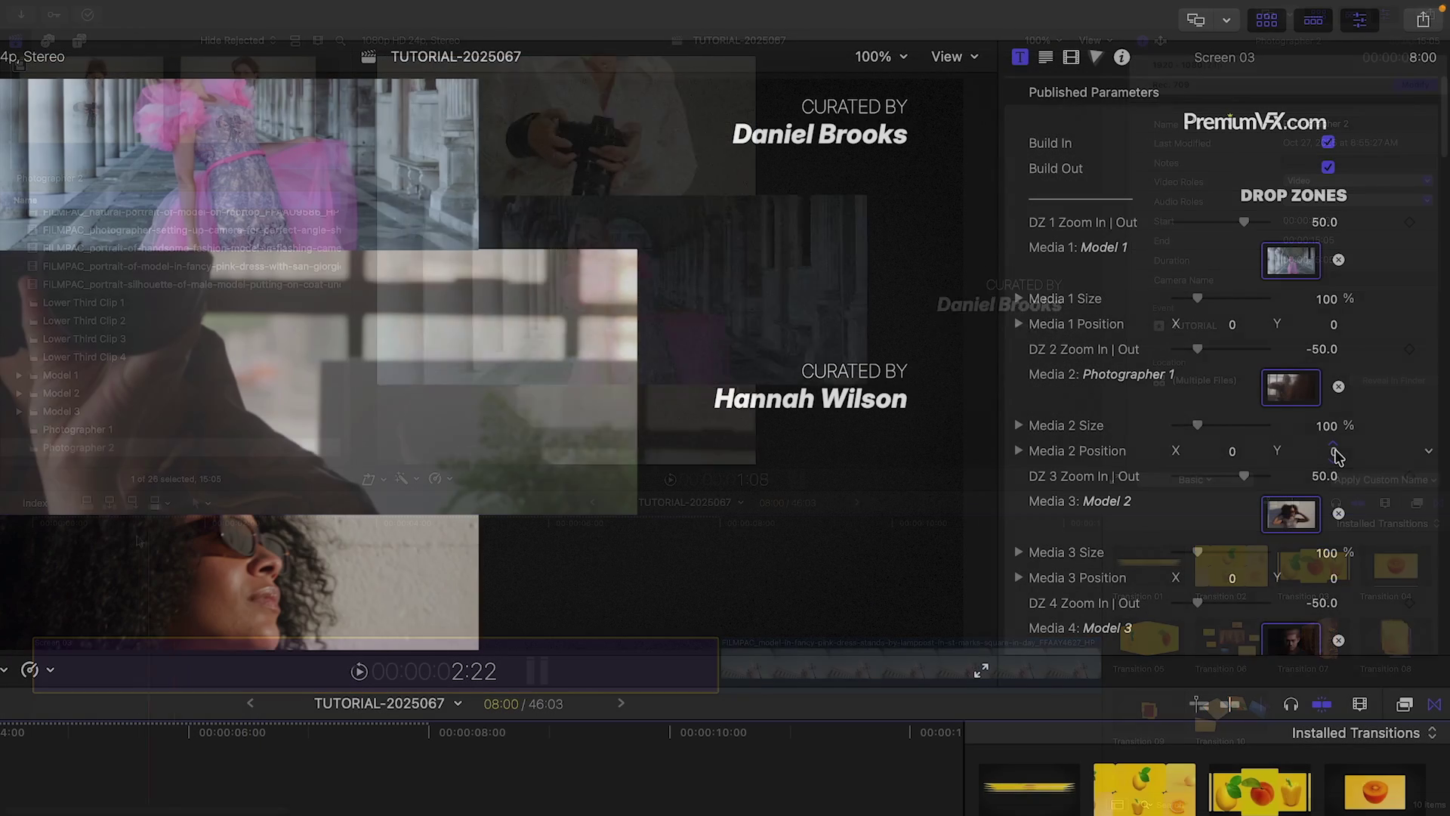
pyautogui.moveTo(1337, 451); pyautogui.dragTo(1337, 468)
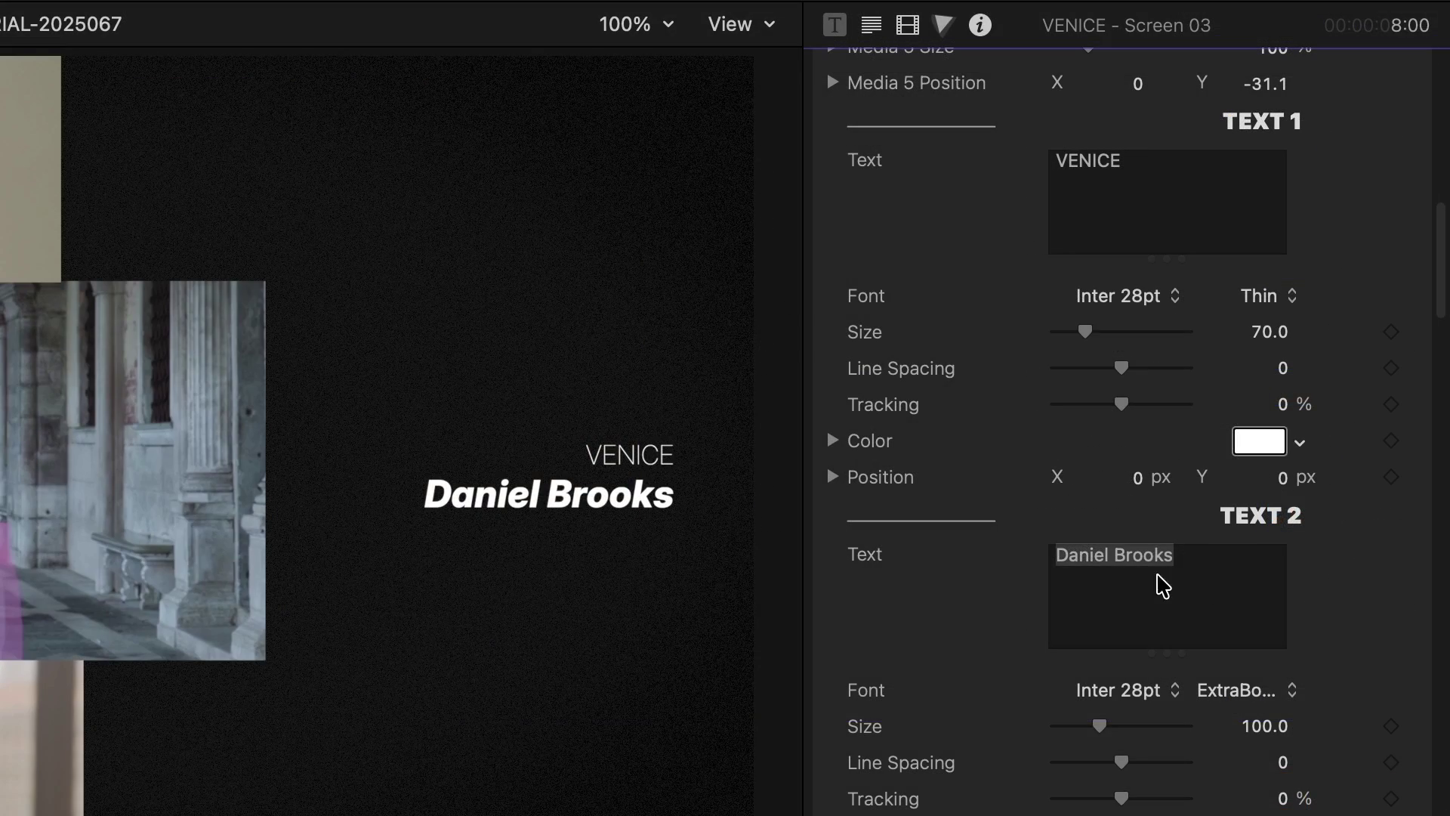
# Select the second credit line and make the Venice screen background light blue
pyautogui.tripleClick(1202, 557)
pyautogui.write('Mira Valence')
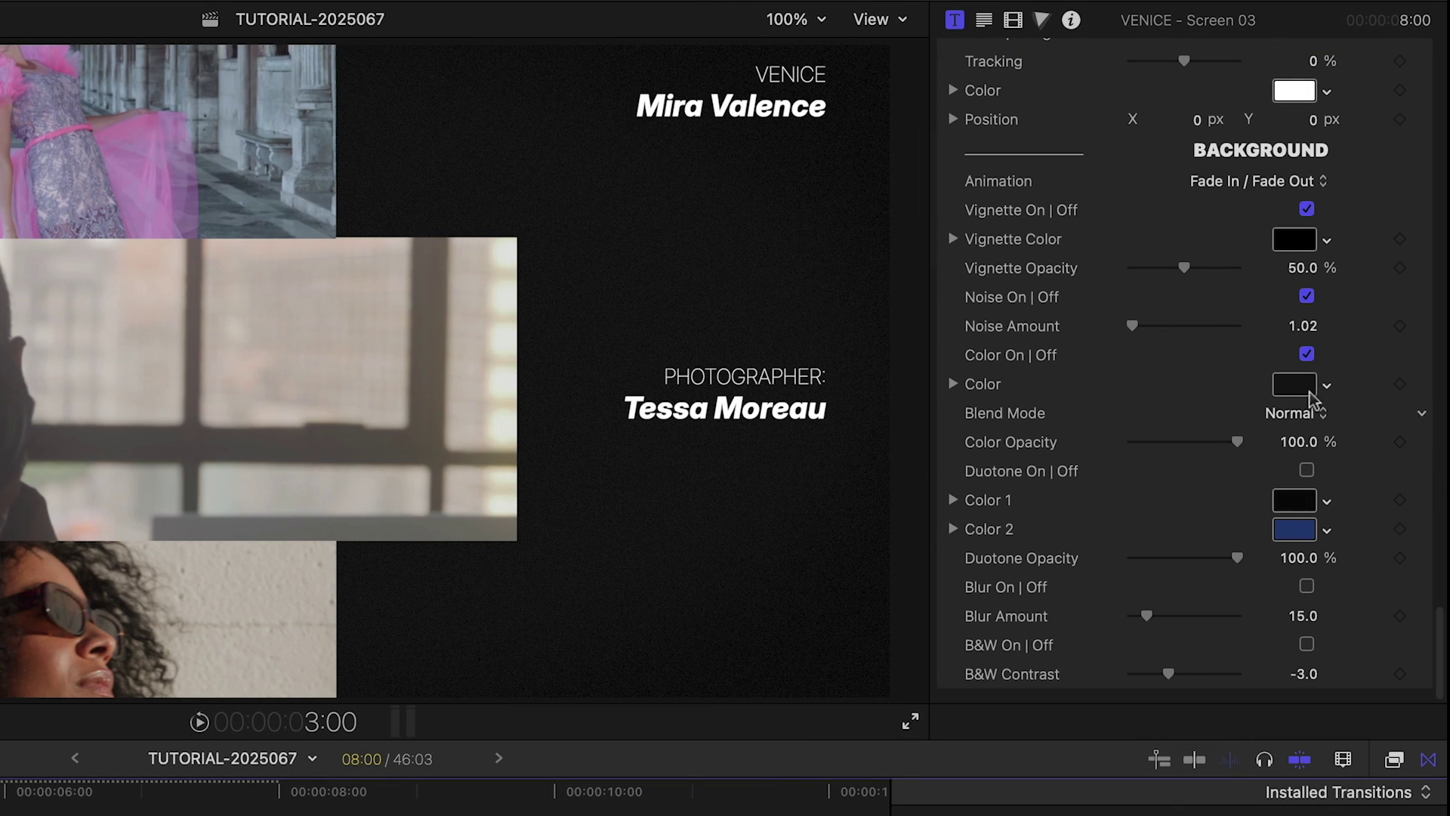
pyautogui.click(1295, 385)
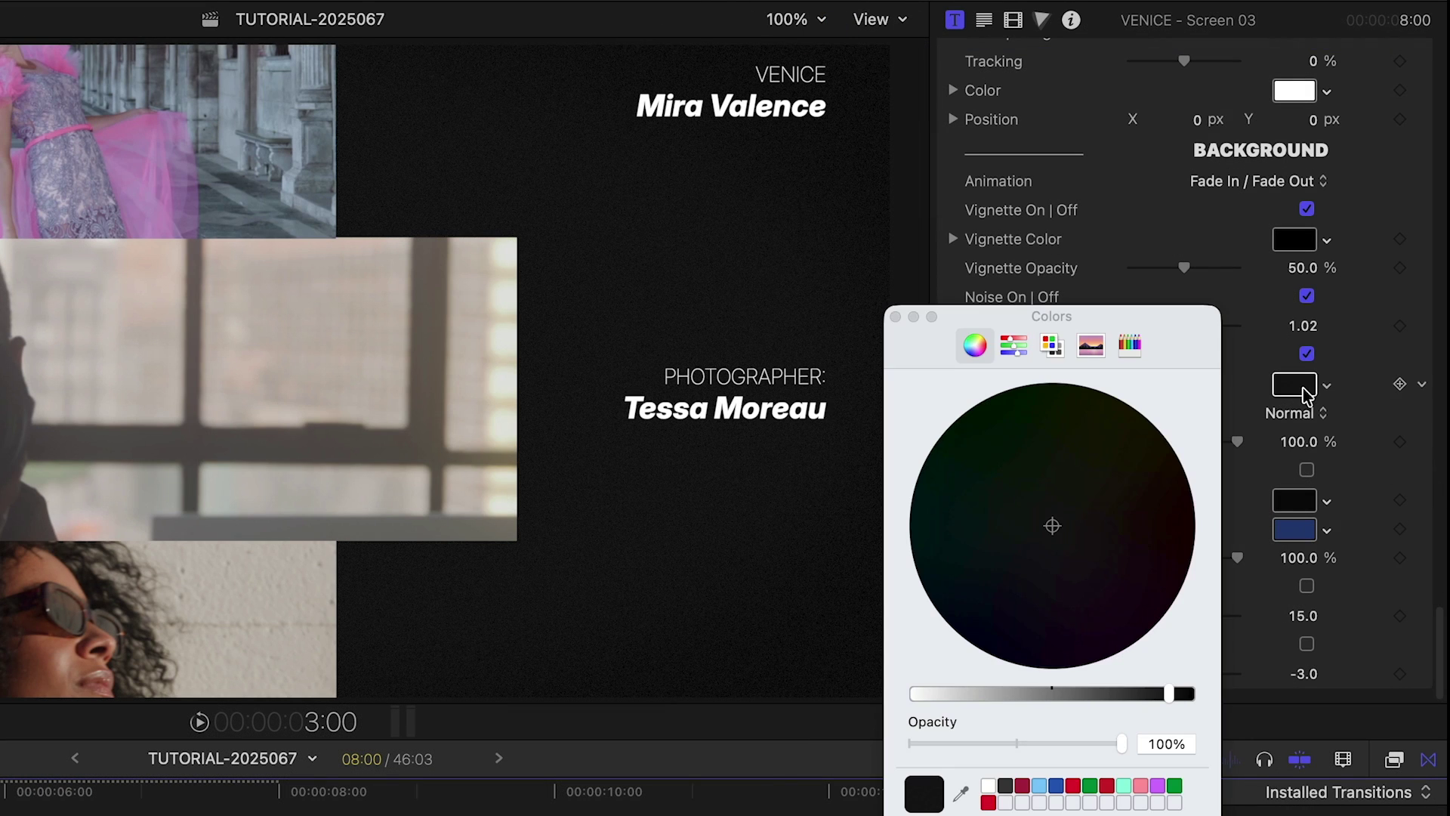
pyautogui.click(1039, 787)
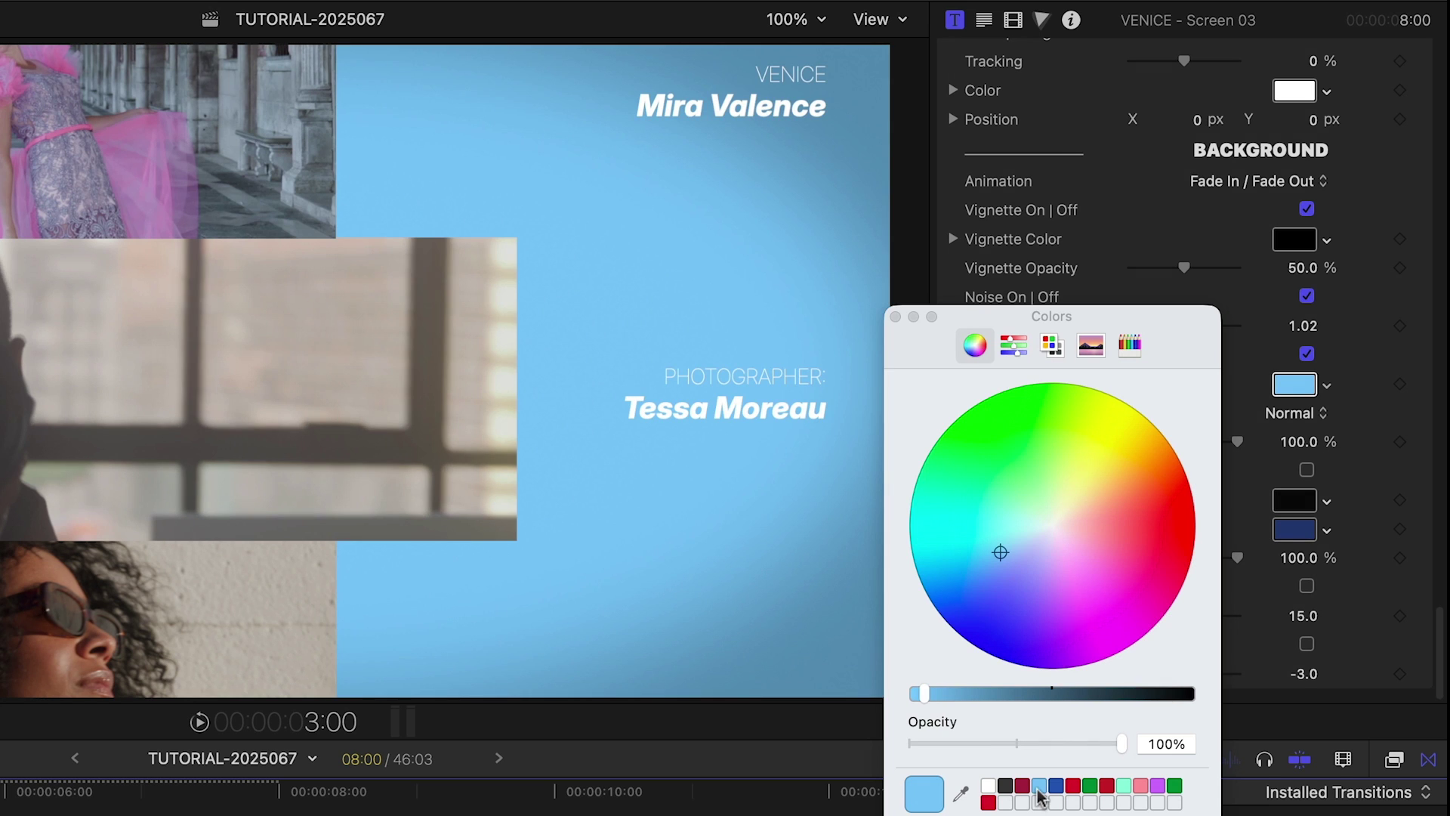
pyautogui.click(895, 318)
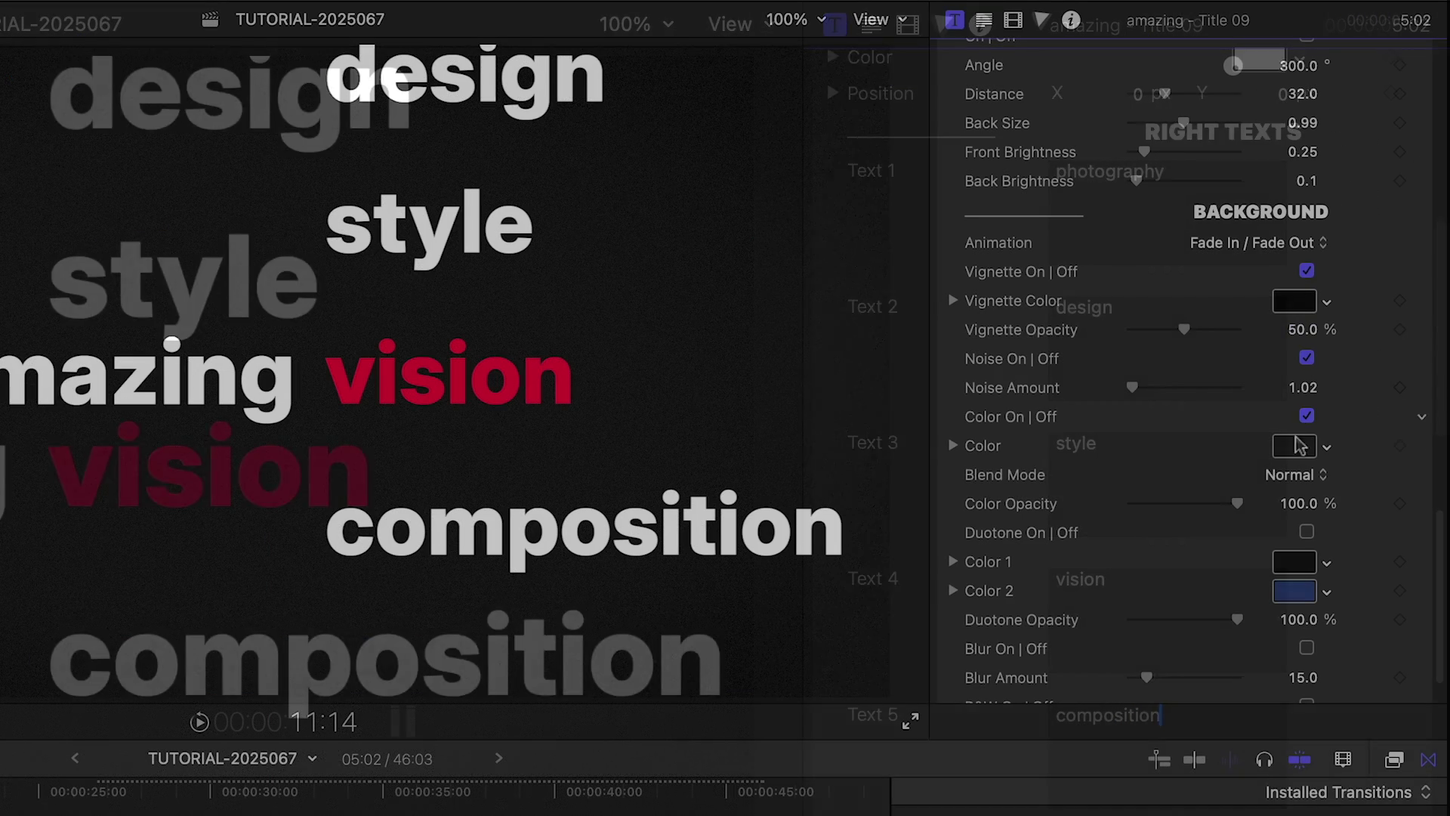
# Set the Title 09 word scroll background to light blue
pyautogui.click(1295, 447)
pyautogui.click(1040, 786)
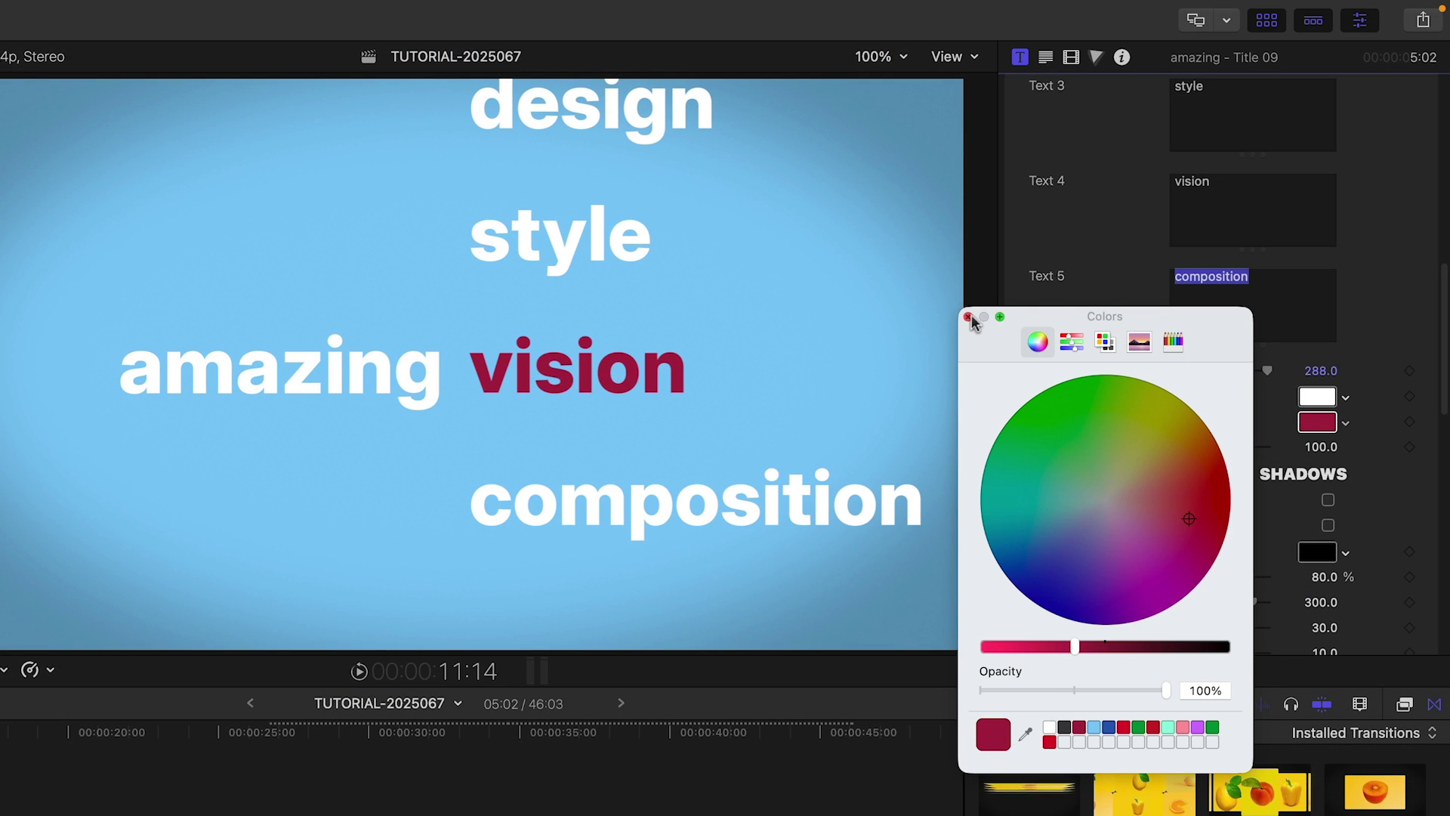
pyautogui.click(969, 318)
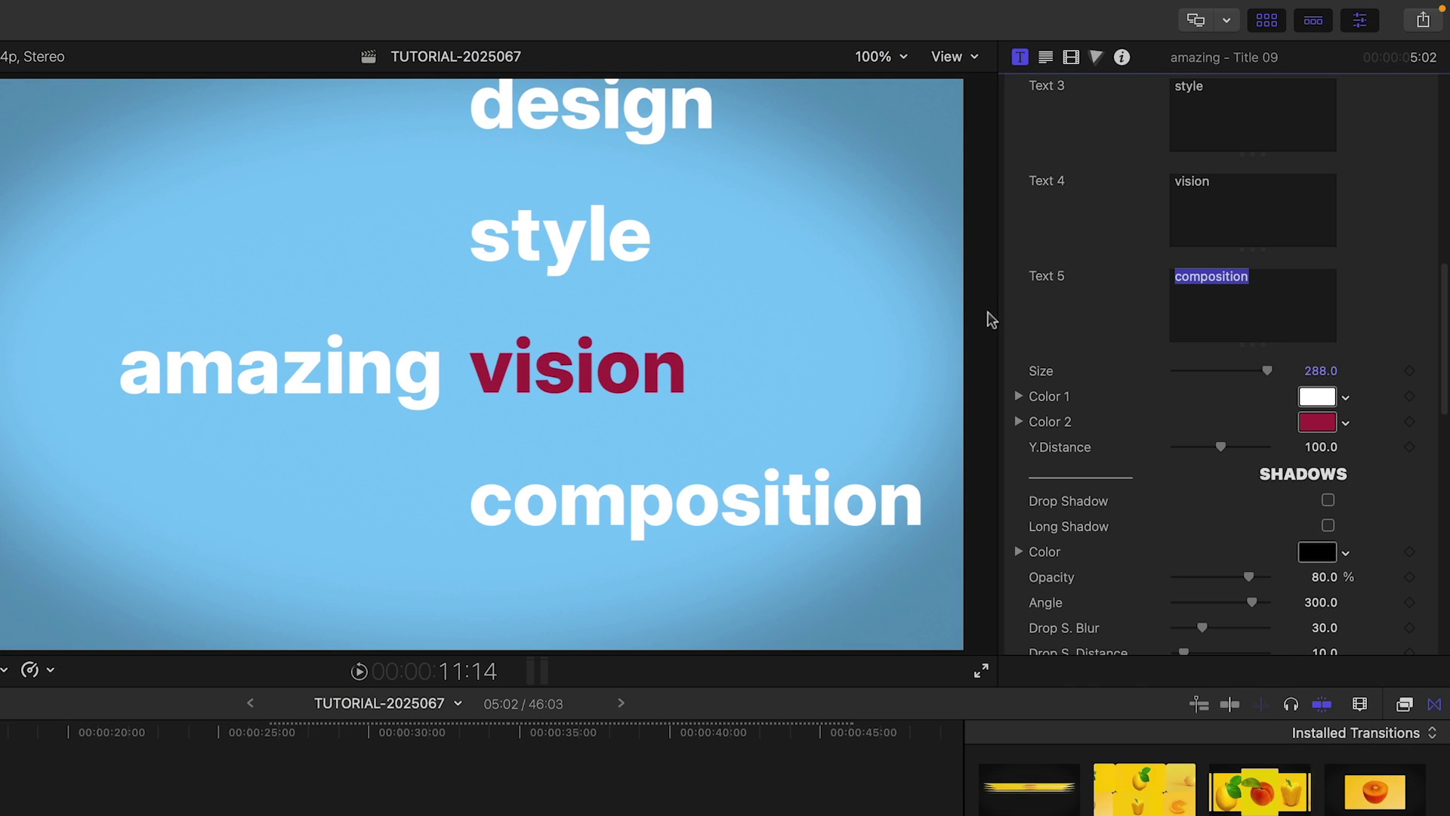
pyautogui.moveTo(1447, 360); pyautogui.dragTo(1445, 420)
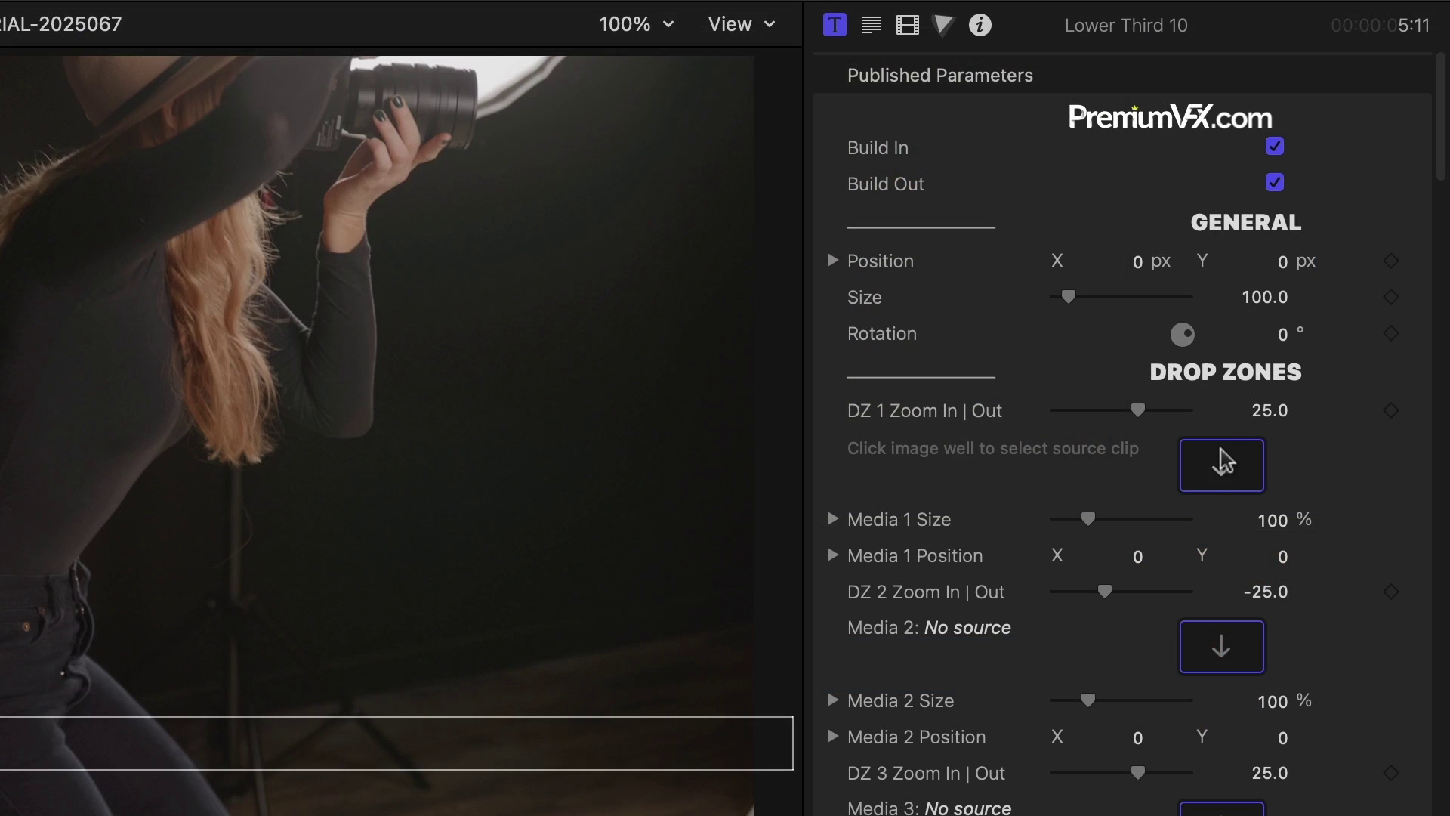
# Assign Lower Third Clip 1 and Clip 2 to the Lower Third 10 media slots
pyautogui.click(1334, 259)
pyautogui.click(122, 300)
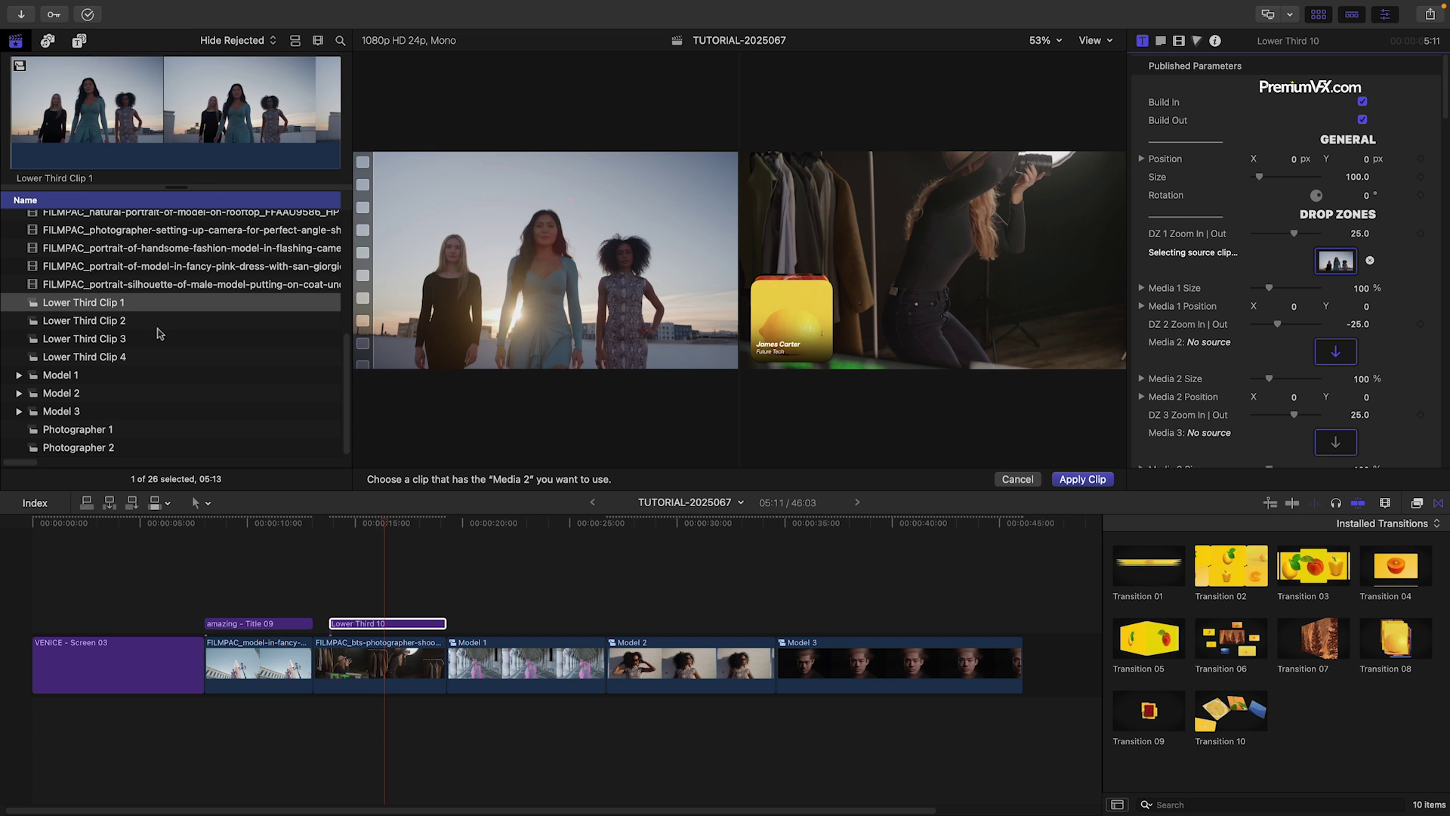
pyautogui.click(118, 322)
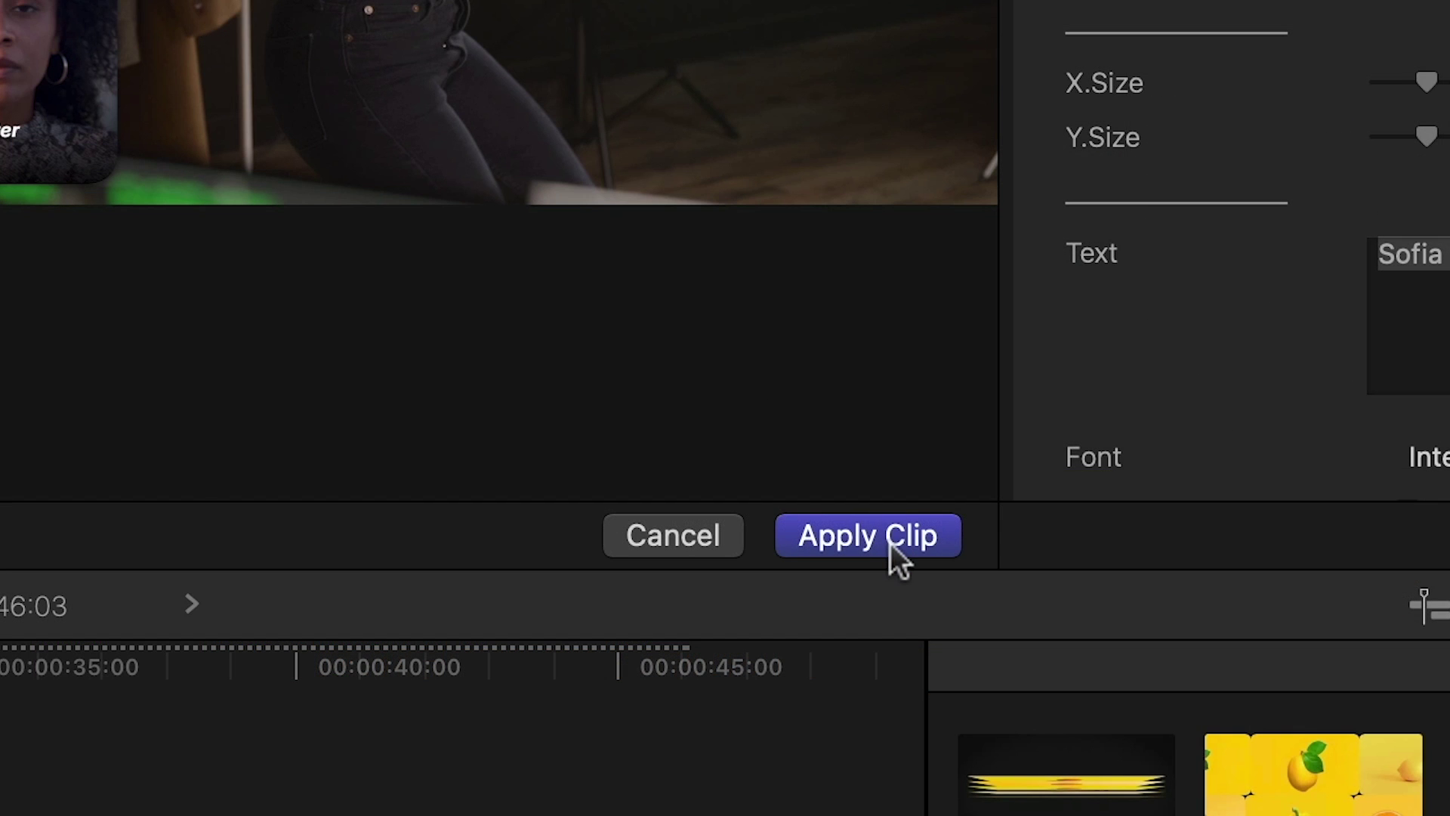
pyautogui.click(891, 543)
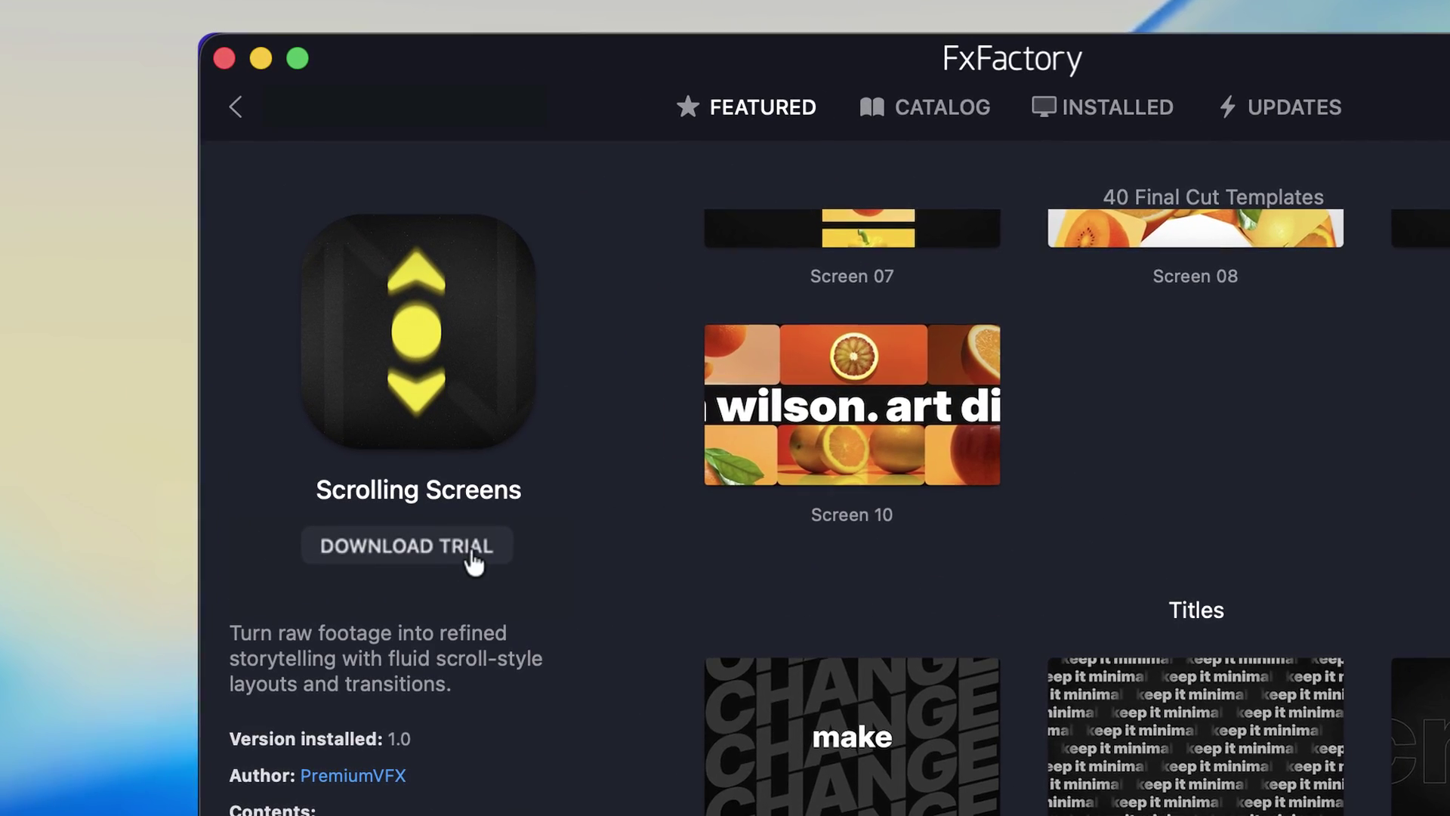
# Start the Scrolling Screens trial download in FxFactory
pyautogui.click(473, 557)
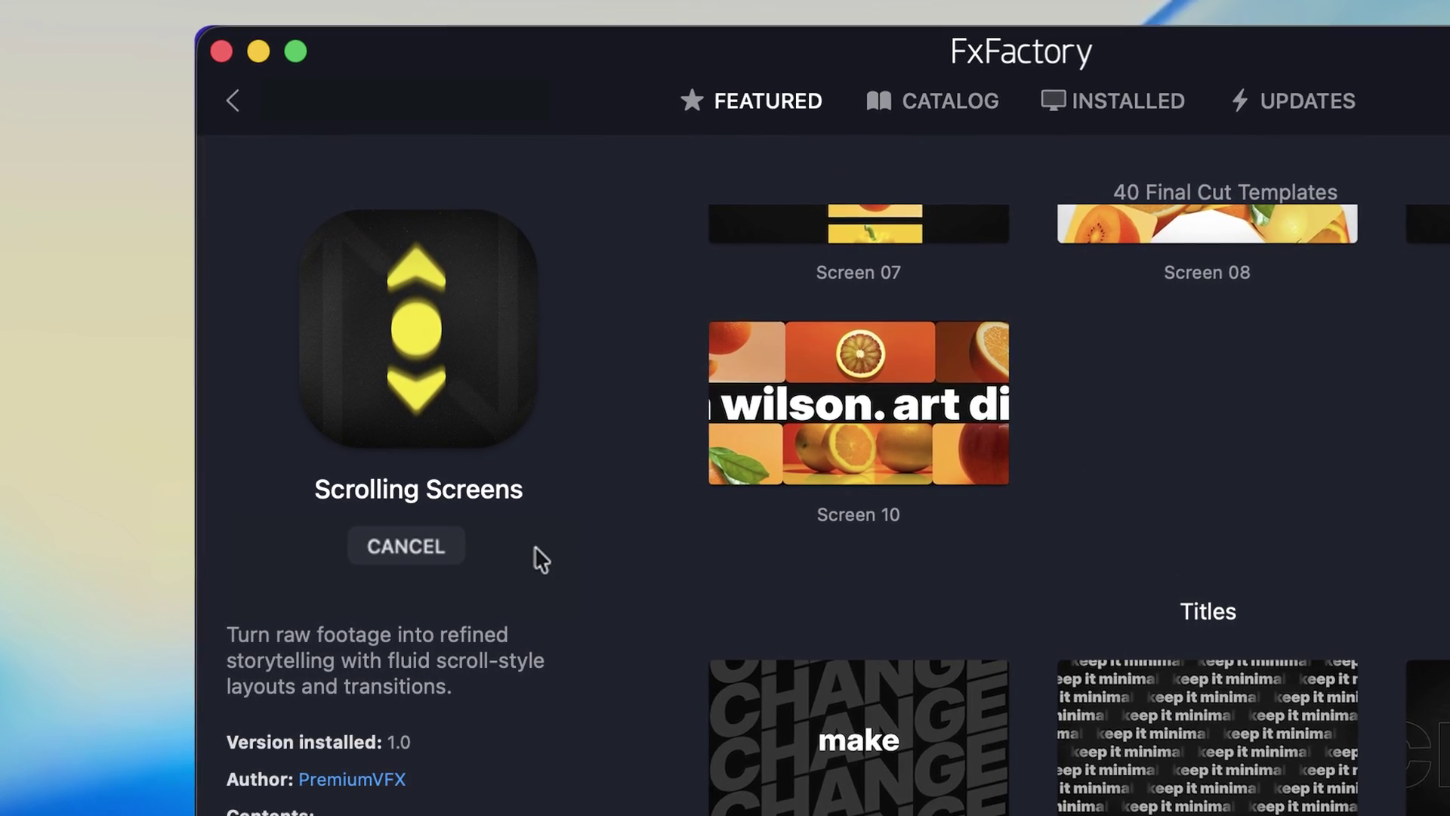